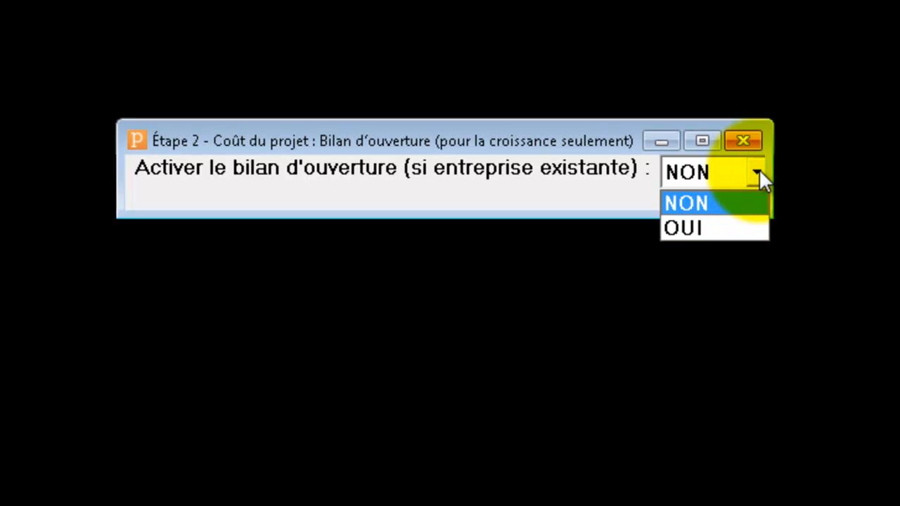
# Step: Preview the opening balance sheet by setting its activation to OUI, return it to NON and close the window
pyautogui.click(702, 229)
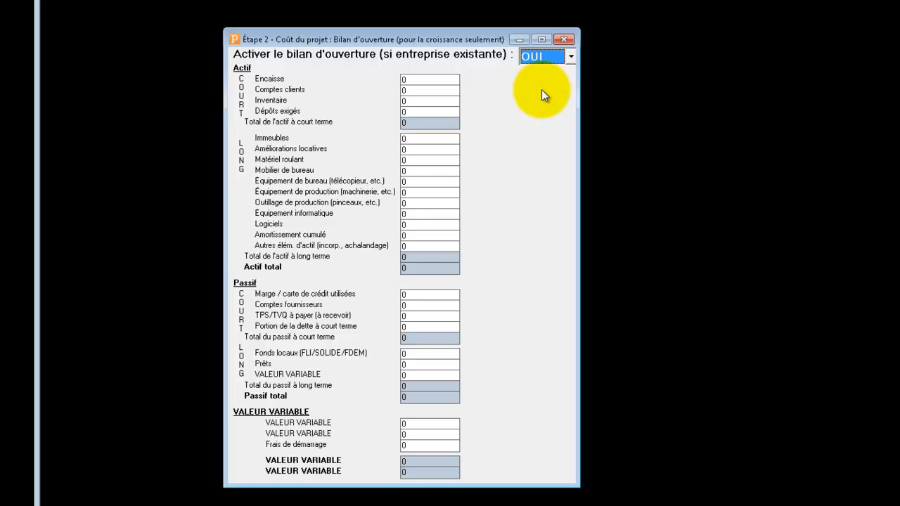
pyautogui.click(571, 57)
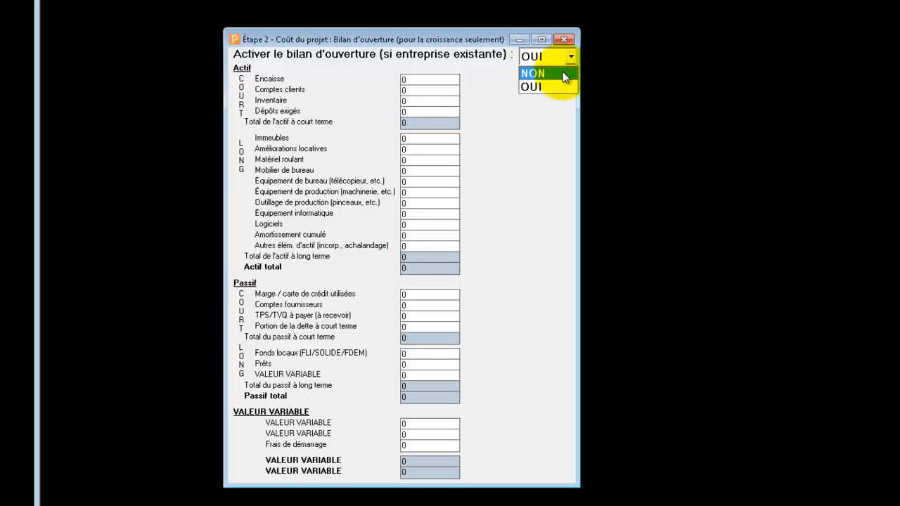
pyautogui.click(562, 73)
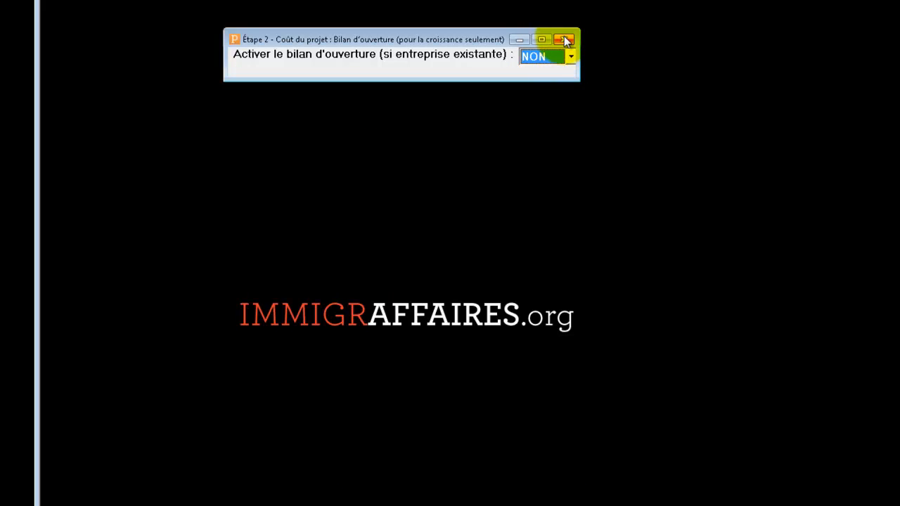
pyautogui.click(563, 39)
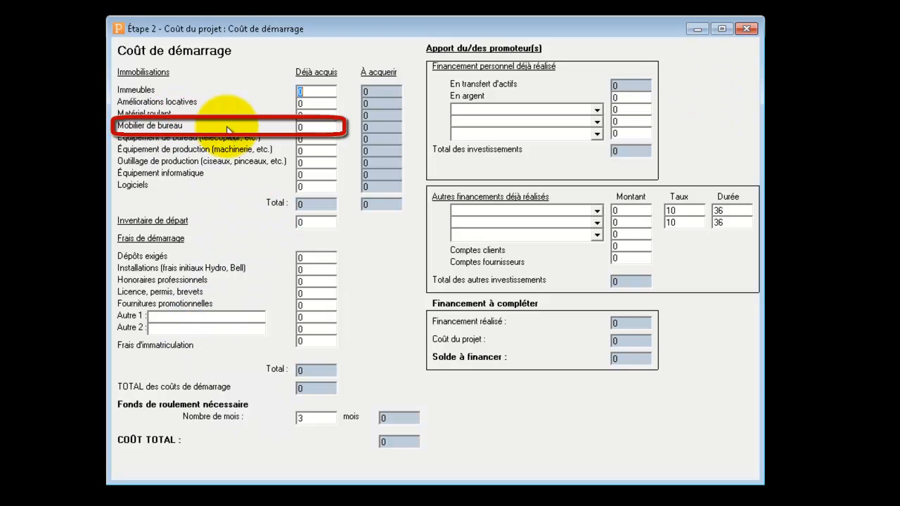
# Step: Enter the startup costs already acquired: 1500 for Mobilier de bureau and 500 for Licence, permis, brevets
pyautogui.click(319, 128)
pyautogui.write('1500')
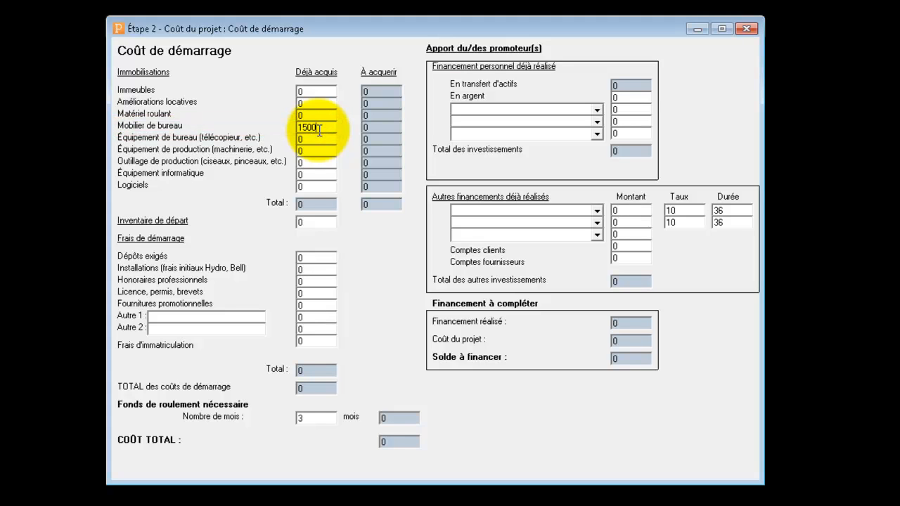
pyautogui.press('Tab')
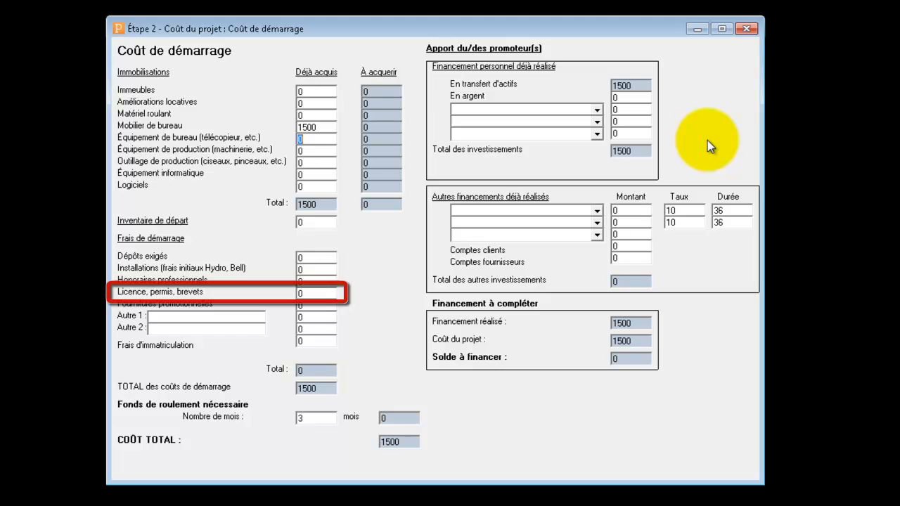
pyautogui.click(304, 294)
pyautogui.write('500')
pyautogui.press('Tab')
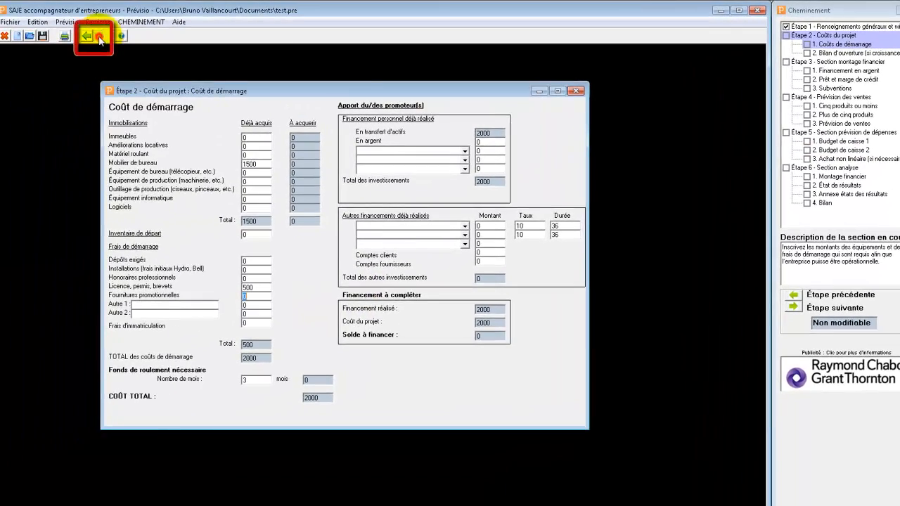
# Step: Advance section by section from Coûts de démarrage to Budget de caisse 2, viewing each form
pyautogui.click(100, 38)
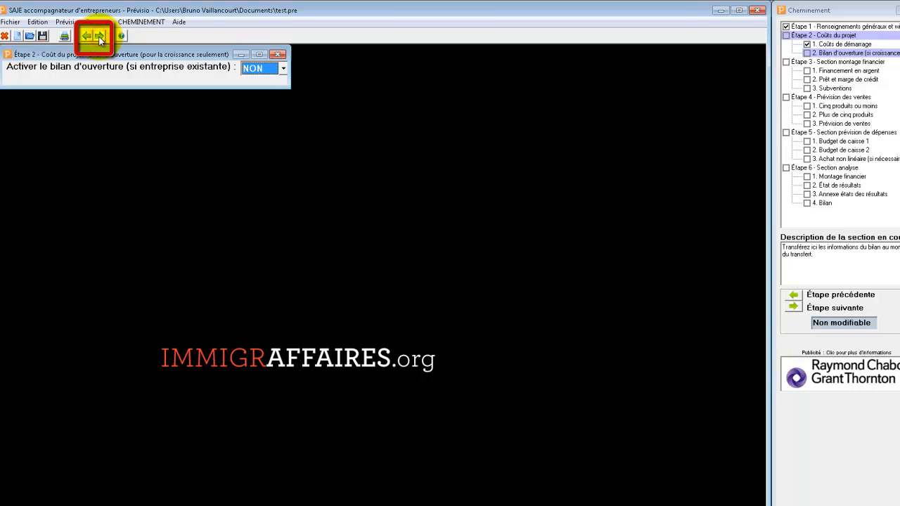
pyautogui.click(99, 38)
pyautogui.click(99, 38)
pyautogui.click(99, 38)
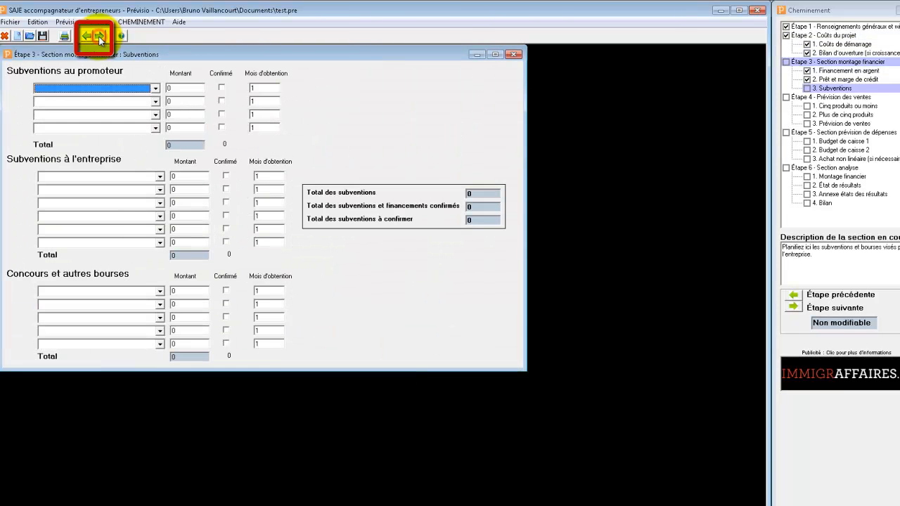
pyautogui.click(99, 38)
pyautogui.click(99, 38)
pyautogui.click(99, 38)
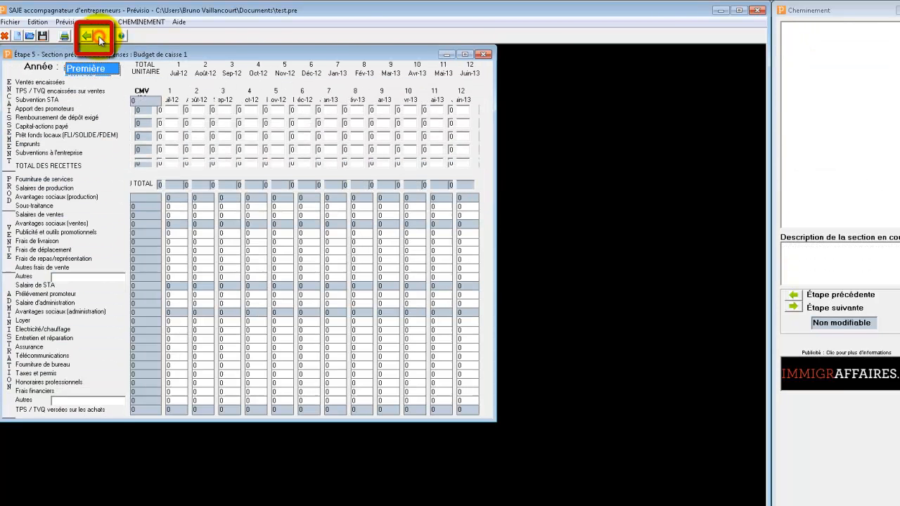
pyautogui.click(99, 38)
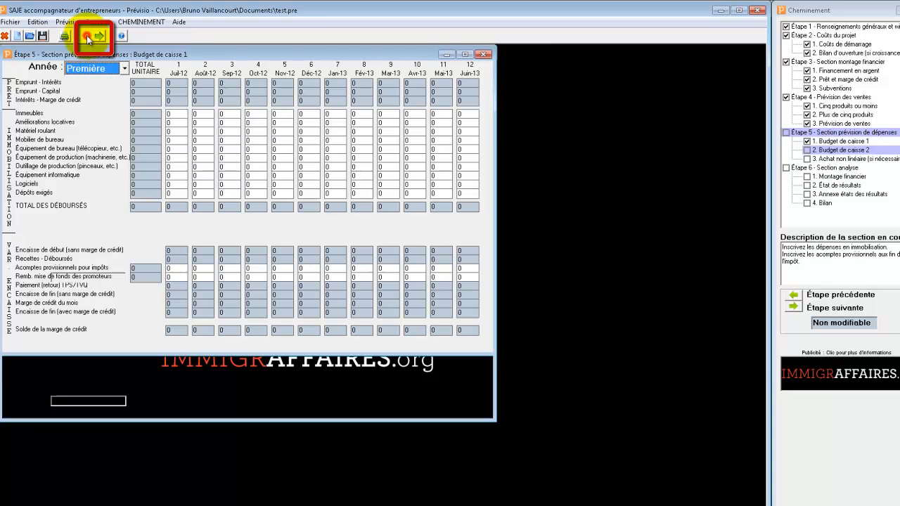
# Step: Go back section by section from Budget de caisse 2 to Coûts de démarrage
pyautogui.click(87, 38)
pyautogui.click(87, 38)
pyautogui.click(87, 38)
pyautogui.click(87, 38)
pyautogui.click(87, 38)
pyautogui.click(88, 38)
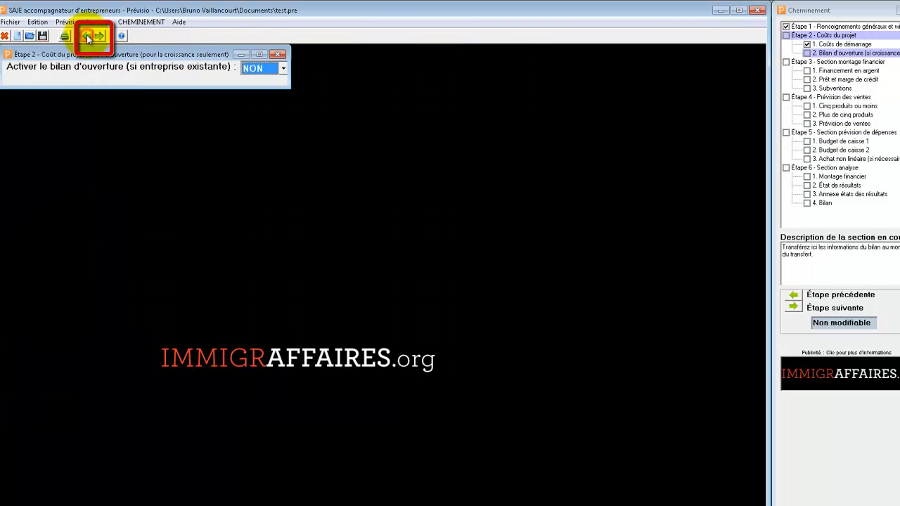
pyautogui.click(87, 38)
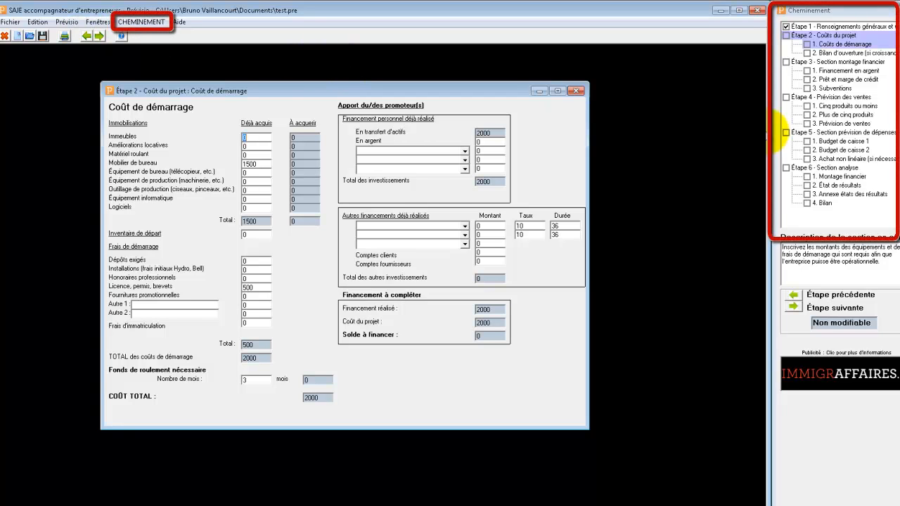
# Step: Jump directly to Budget de caisse 2 and close it, and hide and restore the Cheminement outline
pyautogui.click(838, 150)
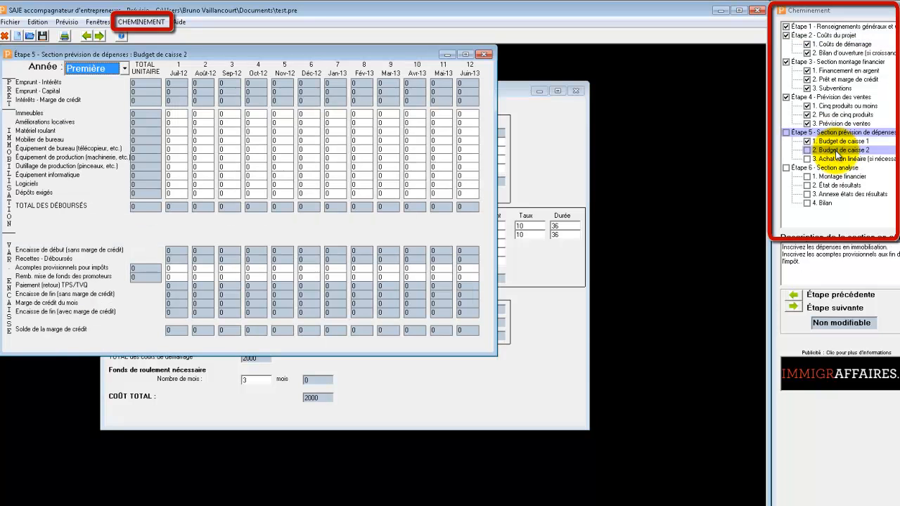
pyautogui.click(484, 54)
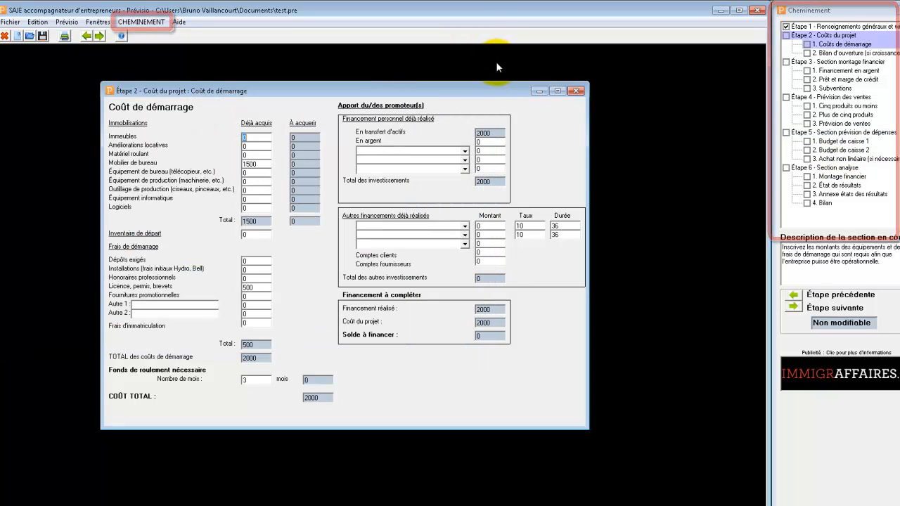
pyautogui.click(147, 24)
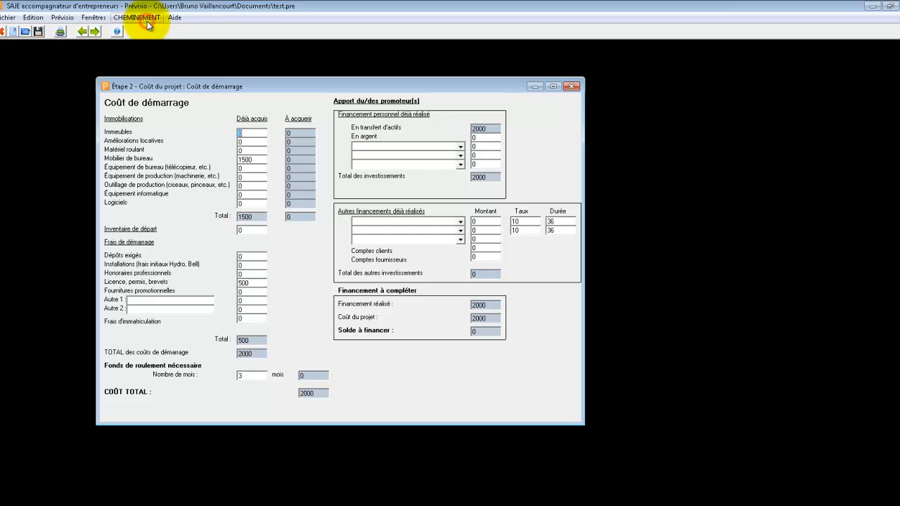
pyautogui.click(147, 22)
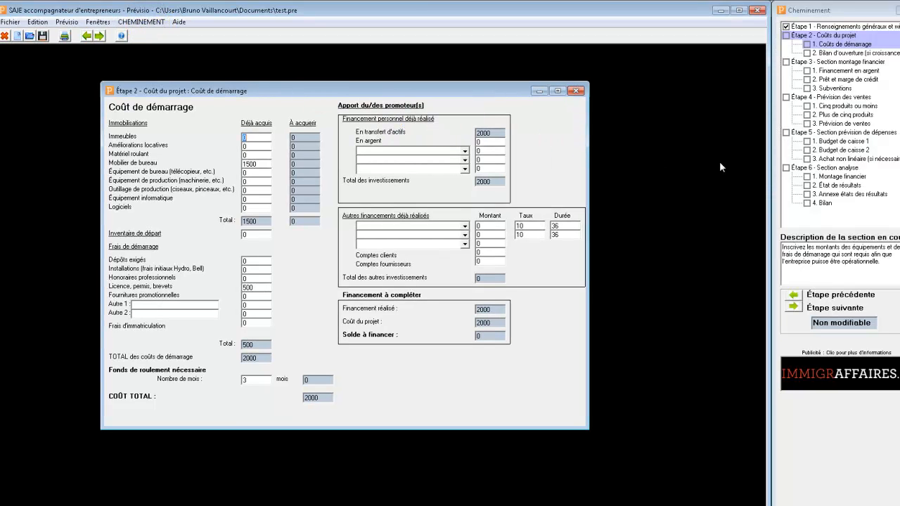
# Step: In Budget de caisse 2, enter 3000 for Équipement informatique in Oct-12 of the first year and view the available years
pyautogui.click(838, 151)
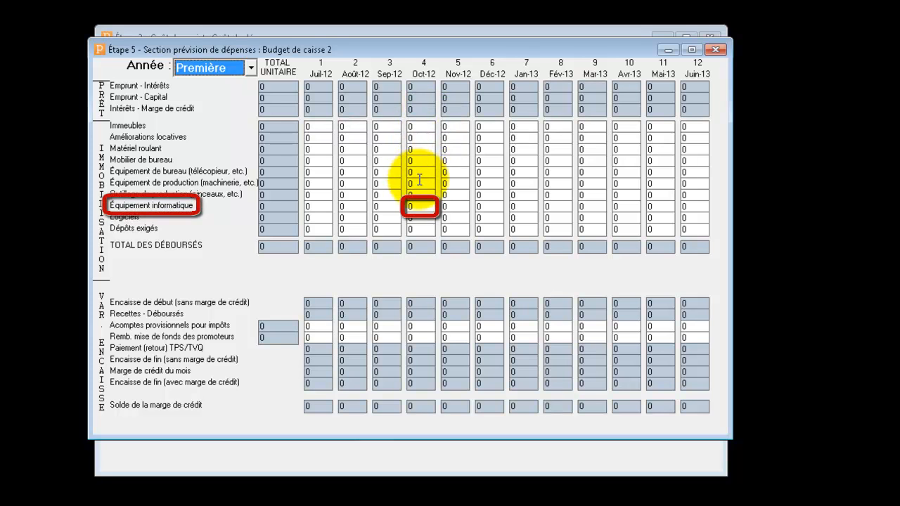
pyautogui.click(423, 206)
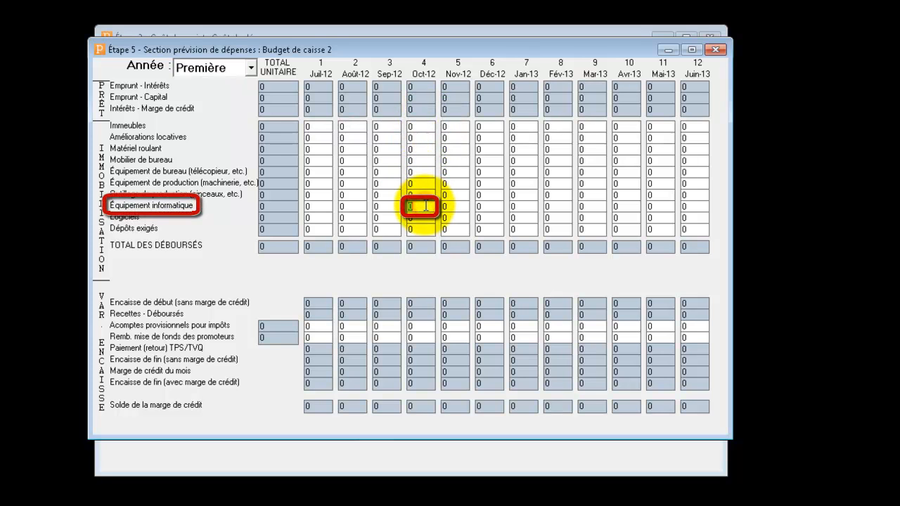
pyautogui.write('3000')
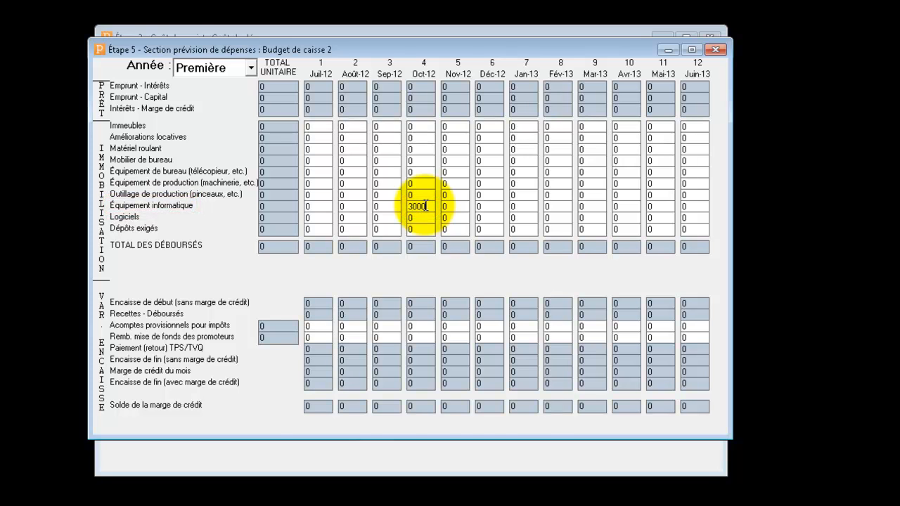
pyautogui.press('Tab')
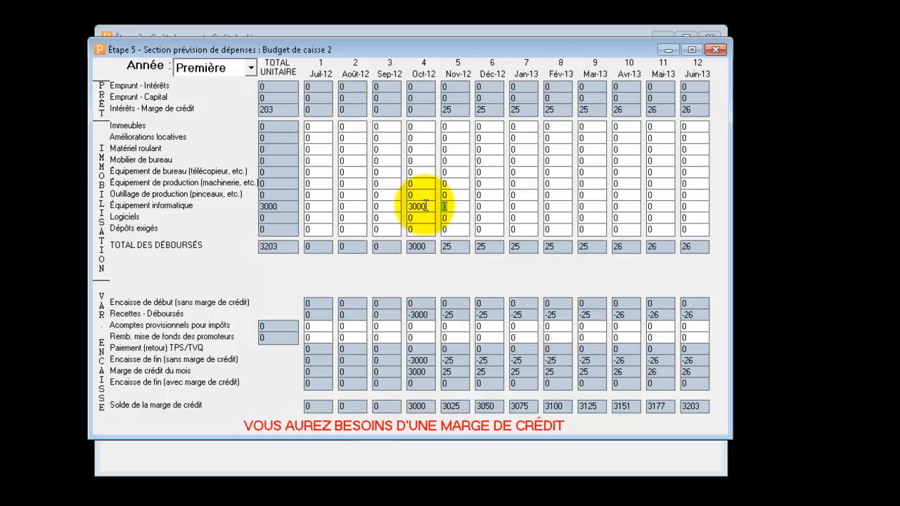
pyautogui.click(250, 68)
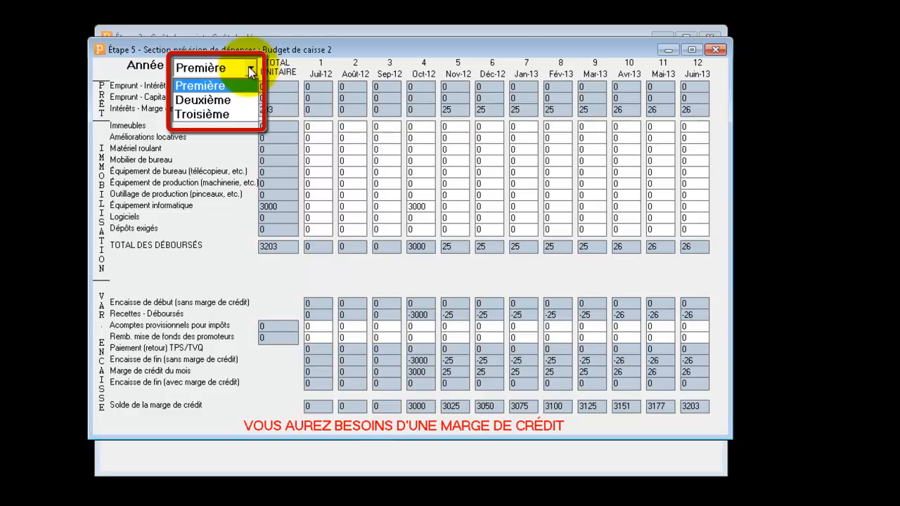
pyautogui.click(297, 59)
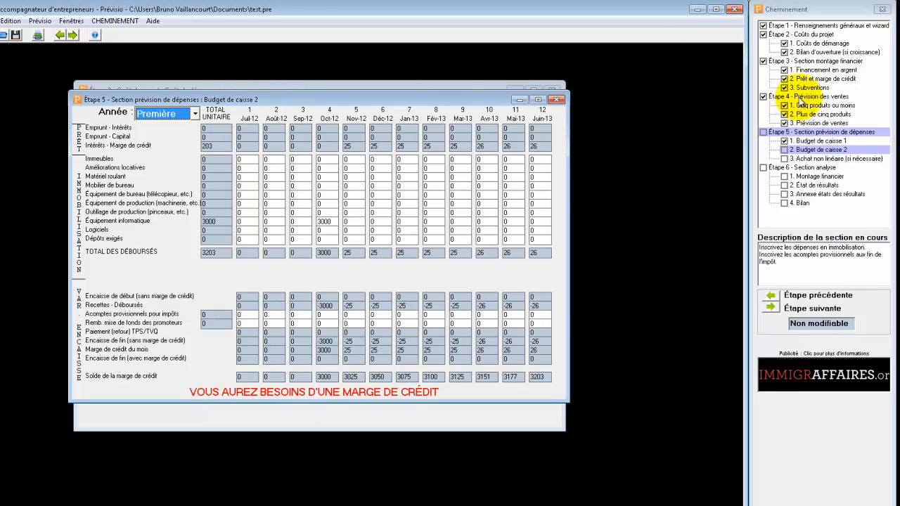
# Step: Return to Coûts de démarrage and view the funding types offered under Financement personnel déjà réalisé
pyautogui.click(814, 44)
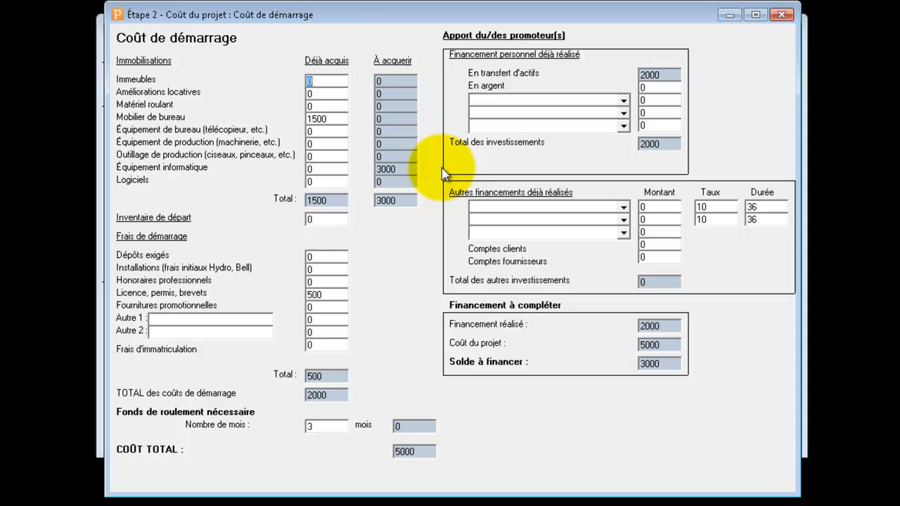
pyautogui.click(623, 101)
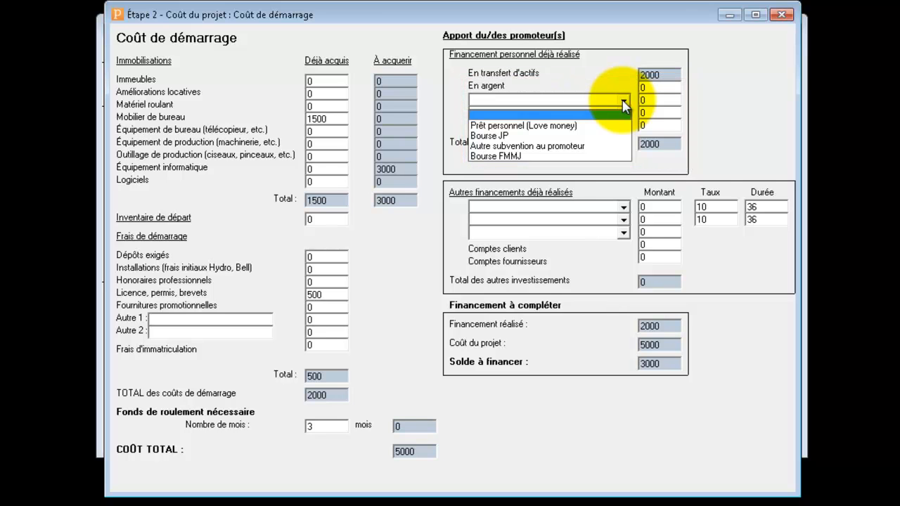
pyautogui.click(742, 116)
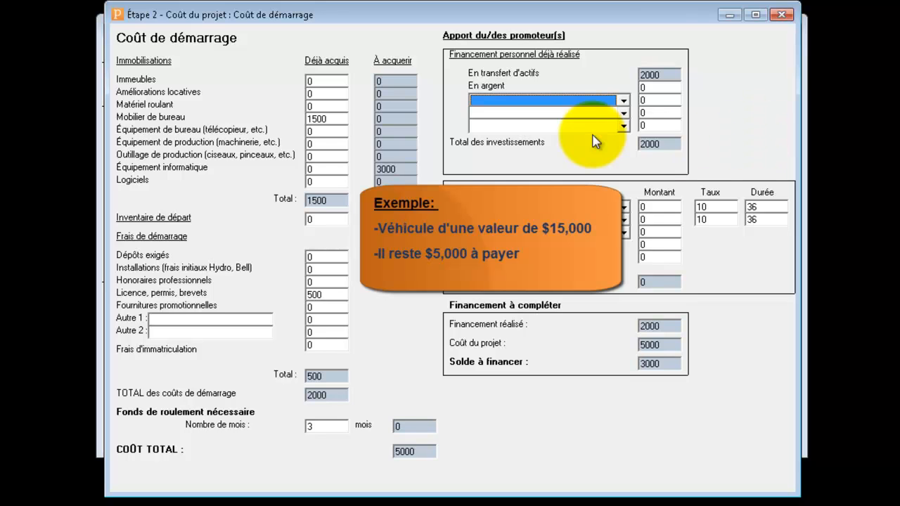
# Step: Enter 15000 as already acquired Matériel roulant and add an Autre prêt of 5000 in the second row of Autres financements déjà réalisés
pyautogui.doubleClick(324, 106)
pyautogui.write('15000')
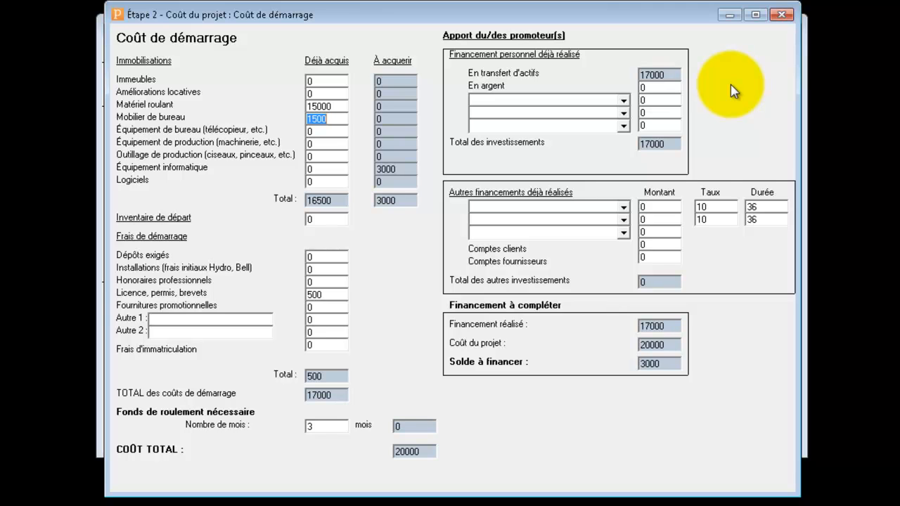
pyautogui.click(624, 219)
pyautogui.click(564, 264)
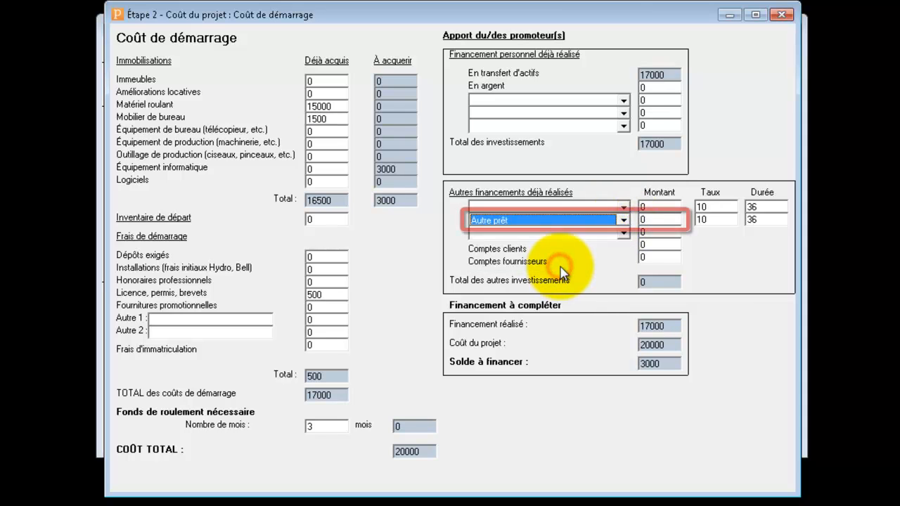
pyautogui.click(667, 220)
pyautogui.write('5000')
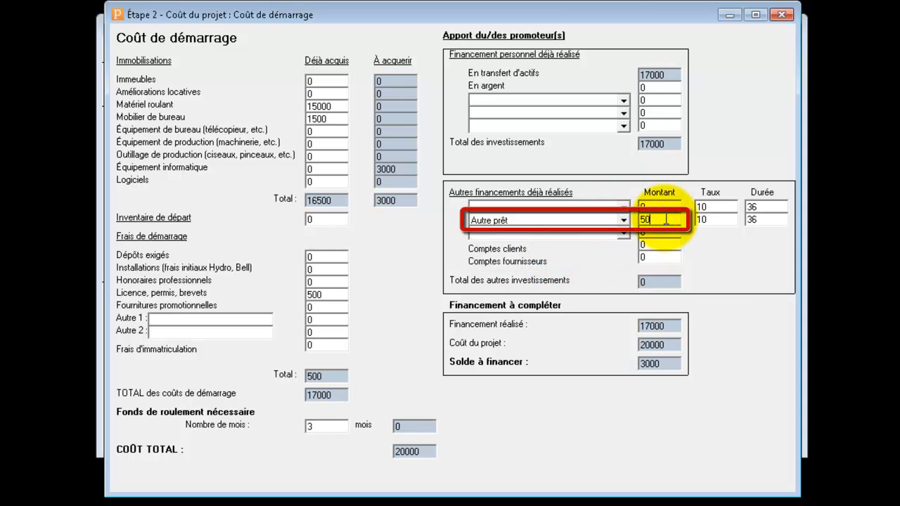
pyautogui.press('Tab')
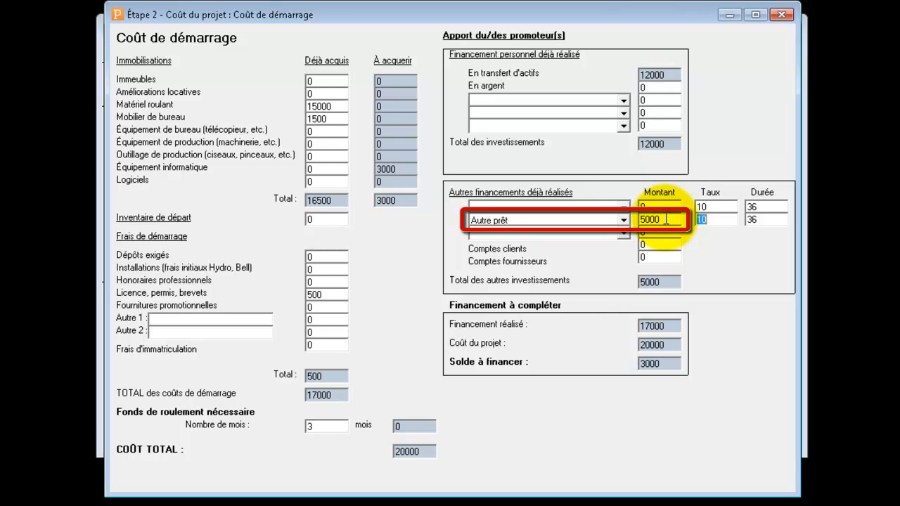